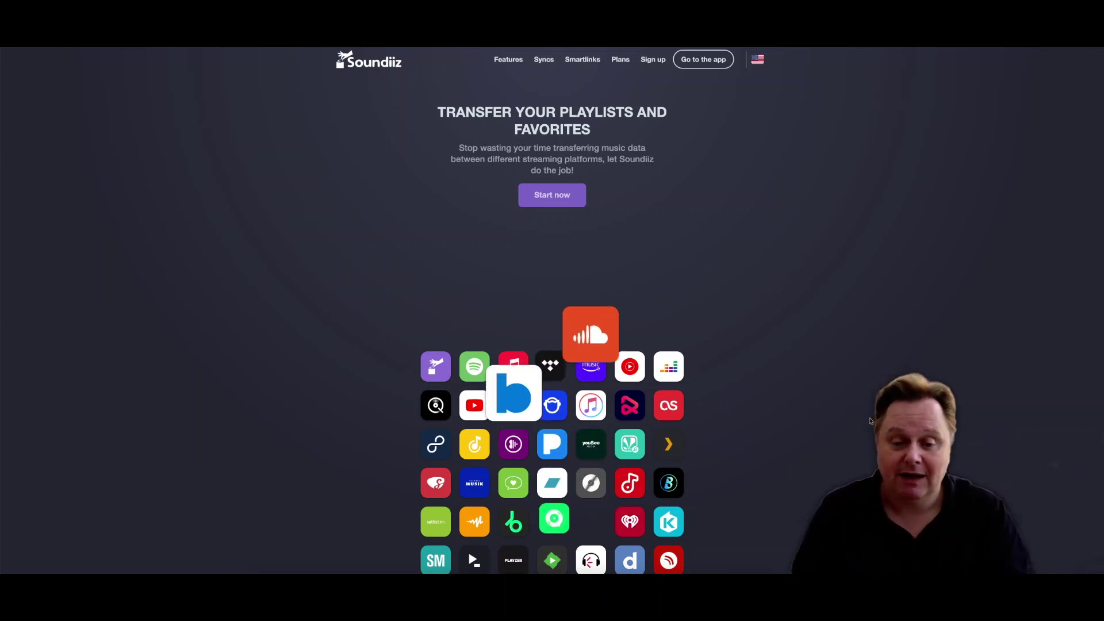
- Open the Soundiiz web app, then switch to the Music app and delete the Light Coffee playlist from the library
click(553, 201)
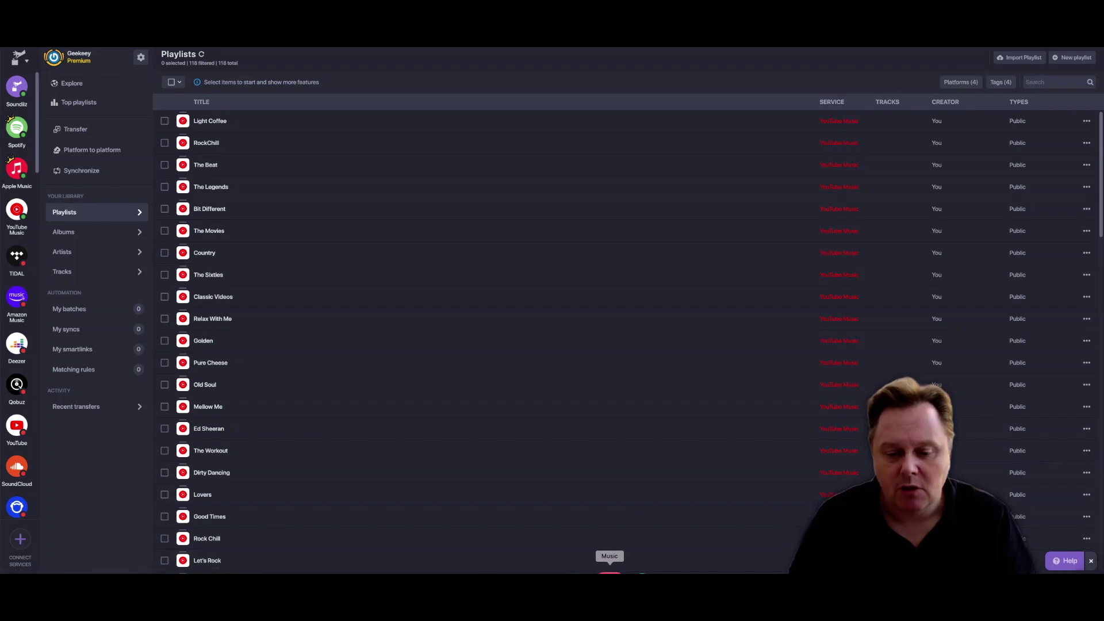
click(610, 572)
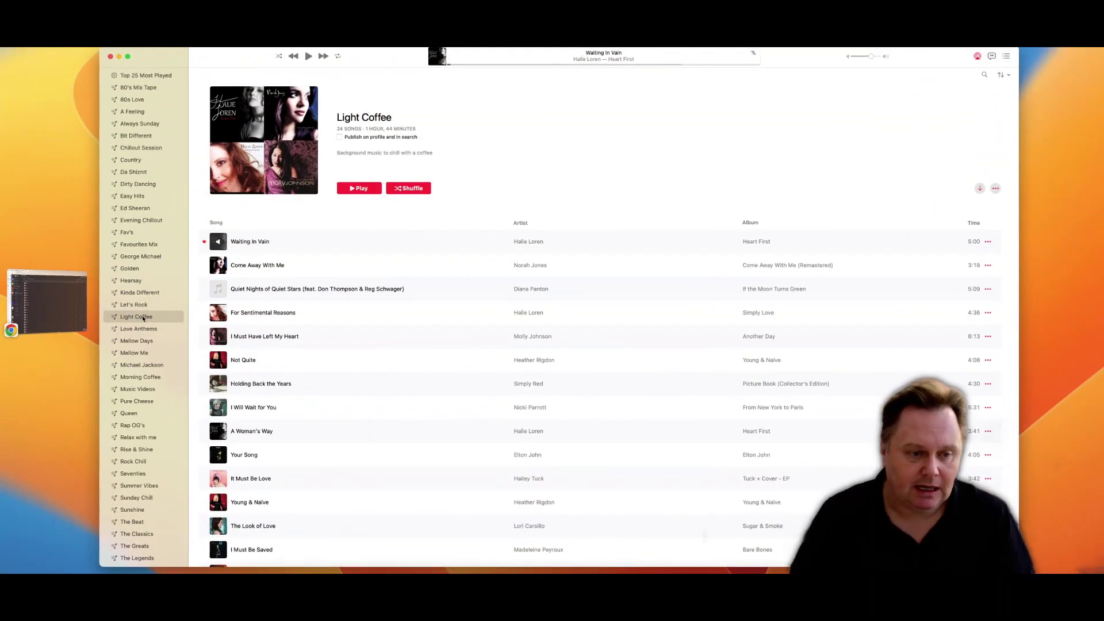
right_click(142, 321)
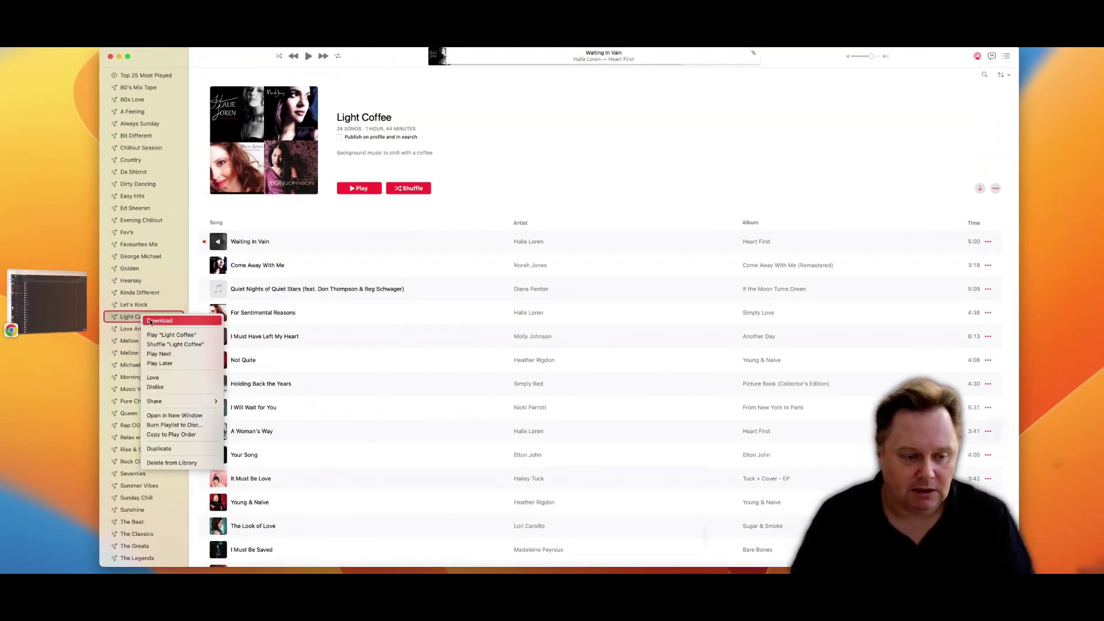
click(160, 463)
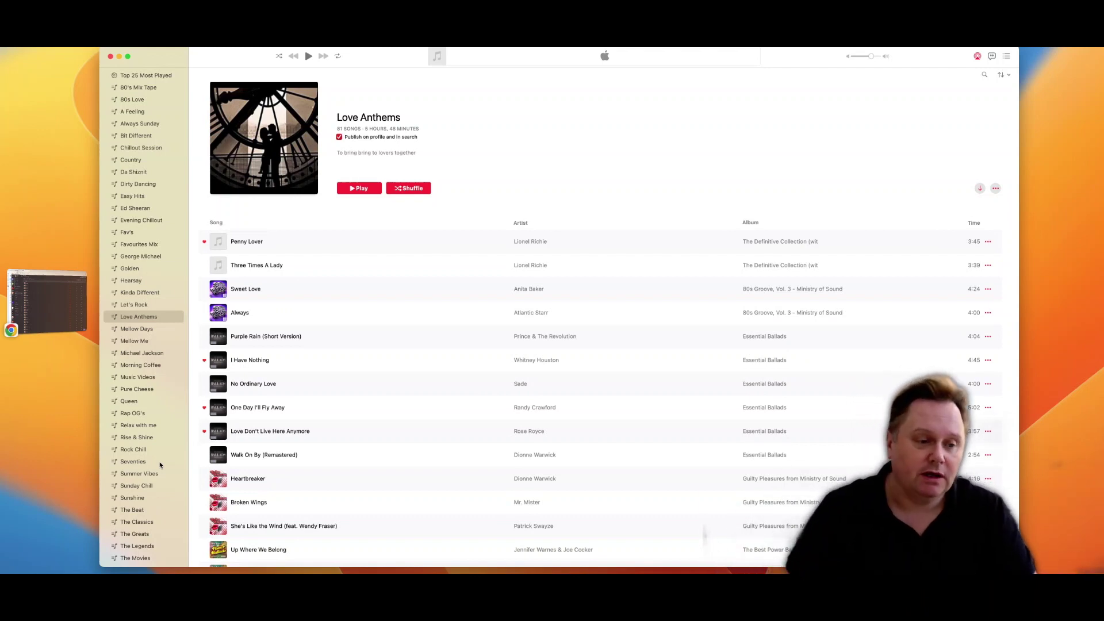
- Switch back to Soundiiz and start a new transfer of playlists with Spotify as the source platform
click(61, 306)
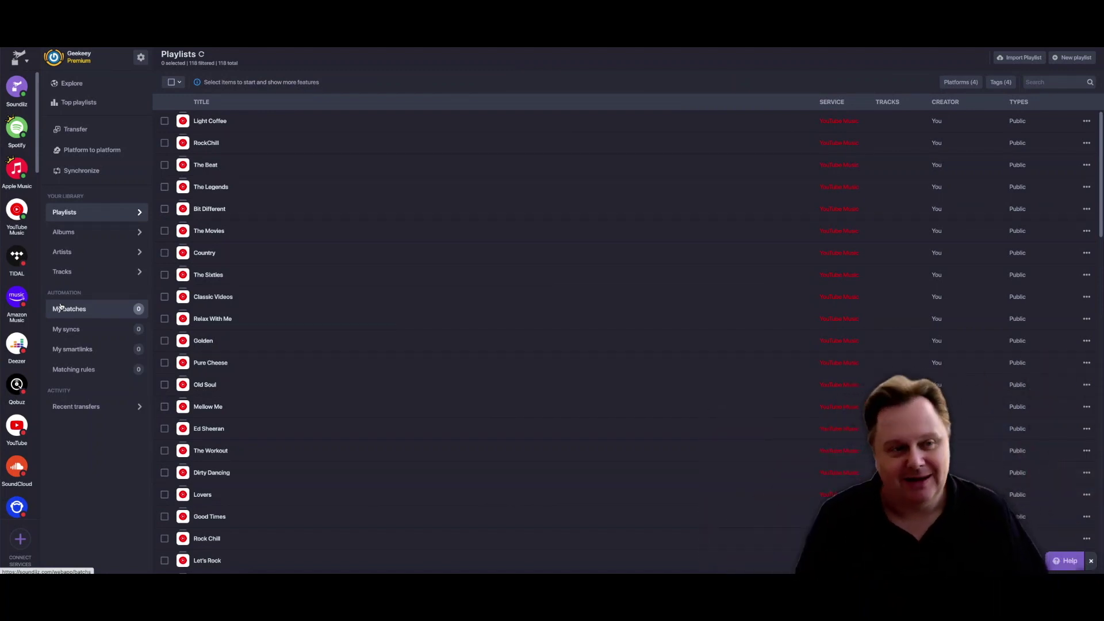
mouse_move(17, 130)
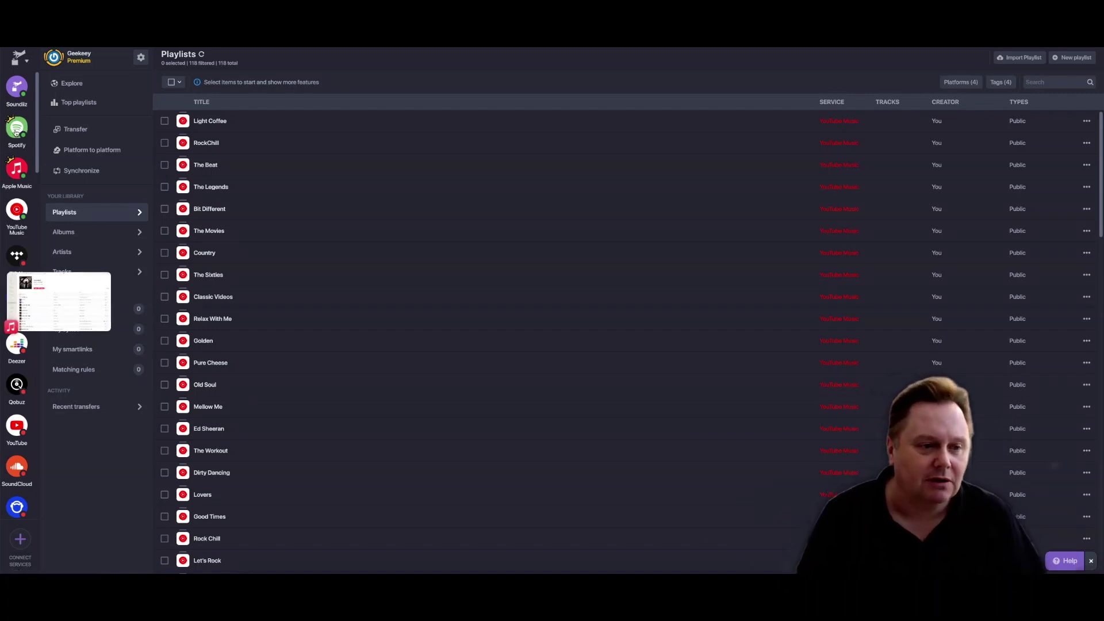
click(68, 131)
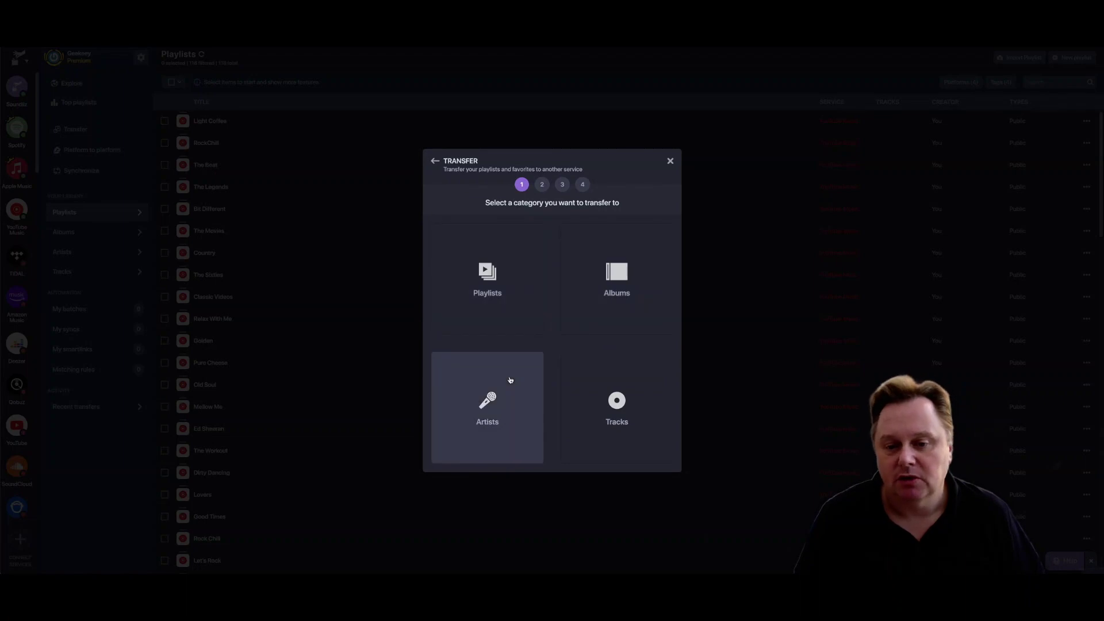
click(497, 294)
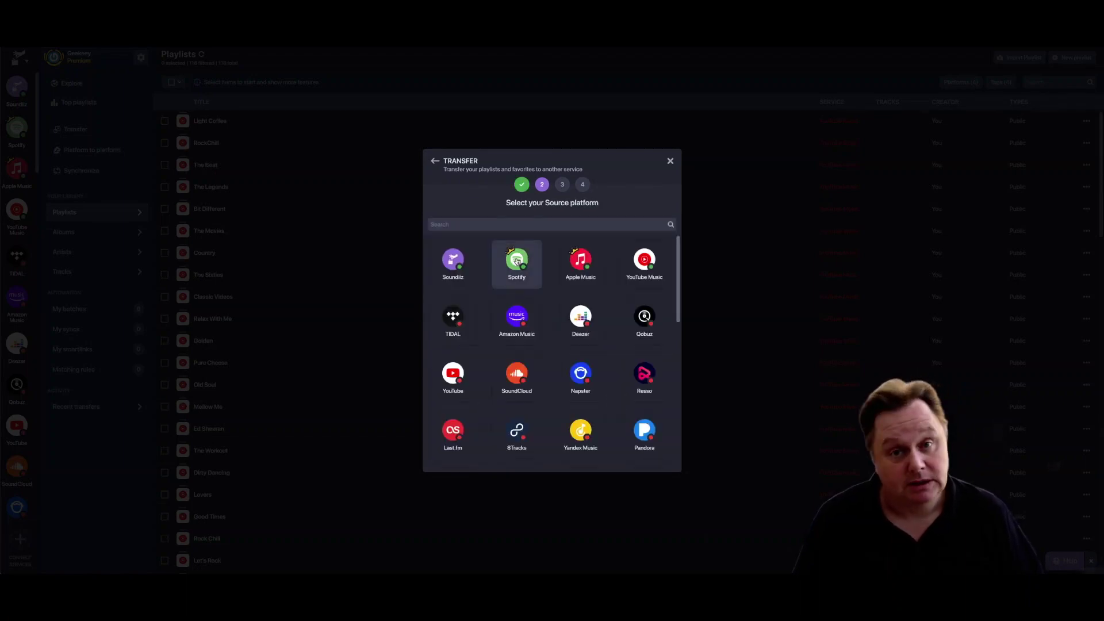
click(517, 261)
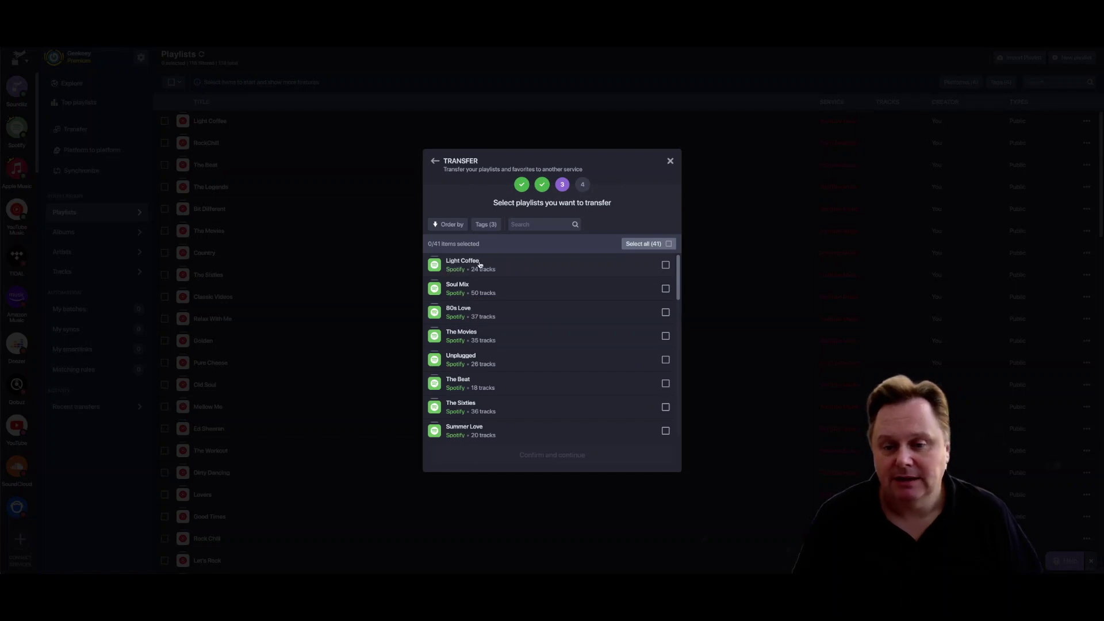
- Select only the Light Coffee playlist, transfer it to Apple Music, and view the progress and the list of batches
click(666, 244)
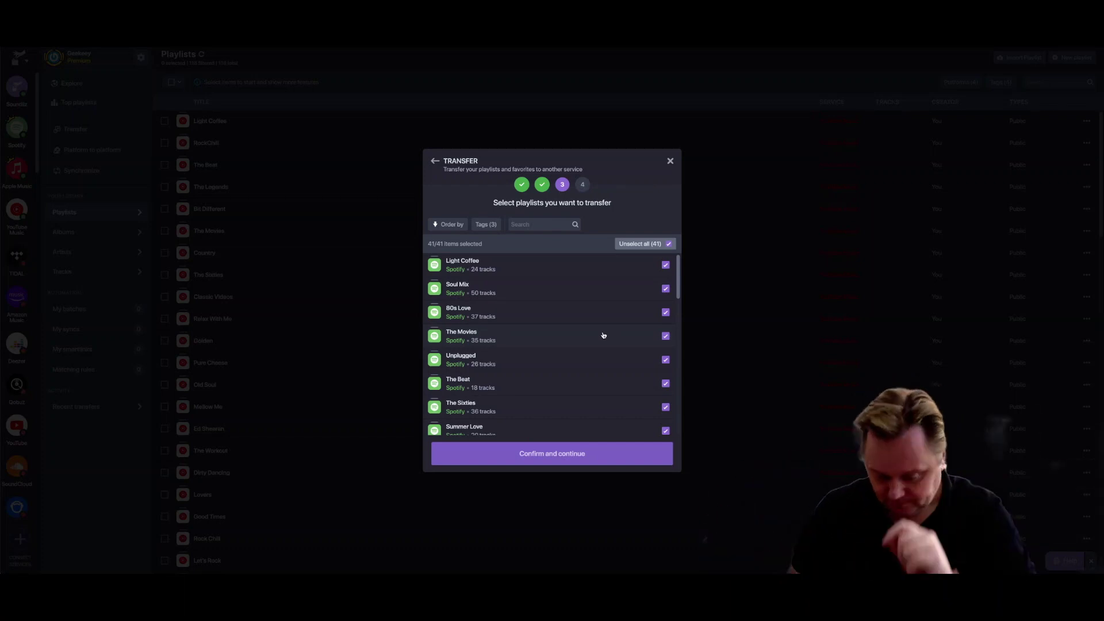
click(666, 244)
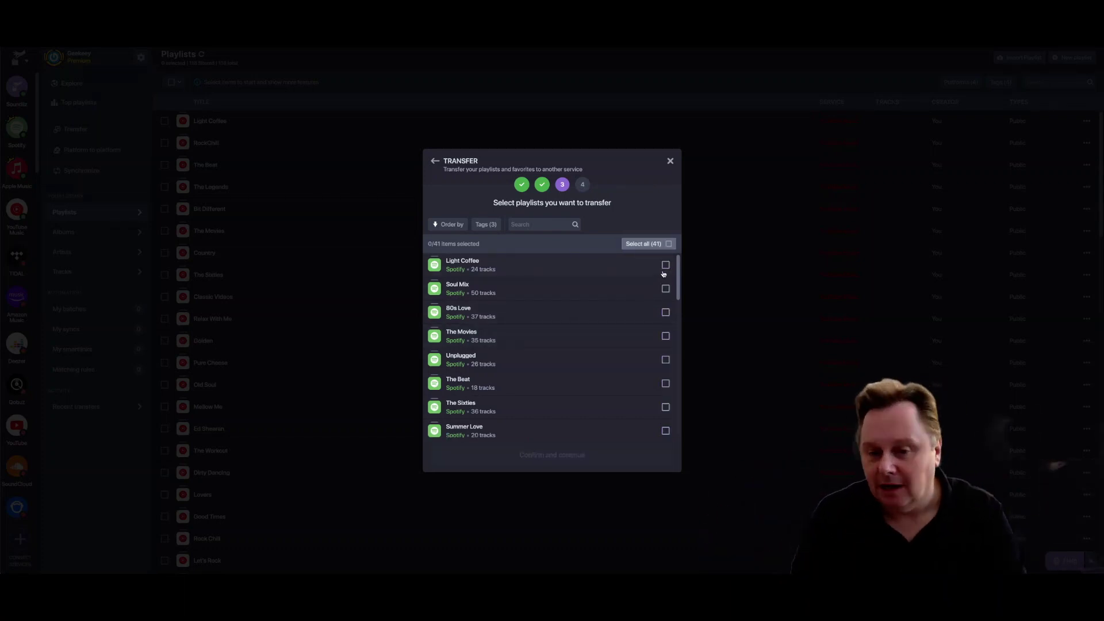
click(666, 266)
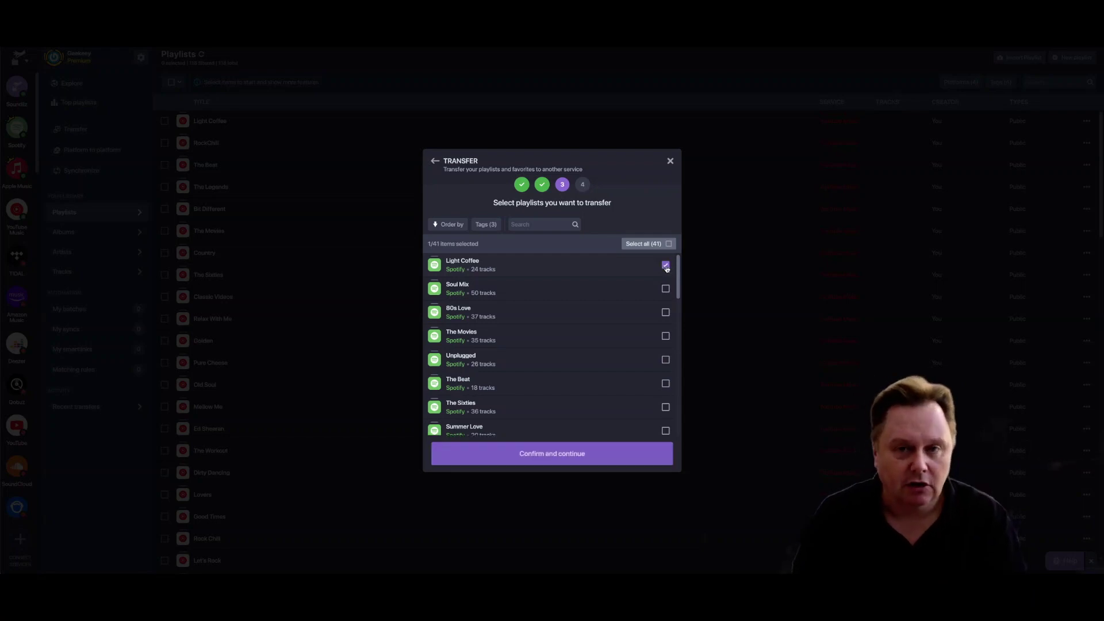
click(547, 454)
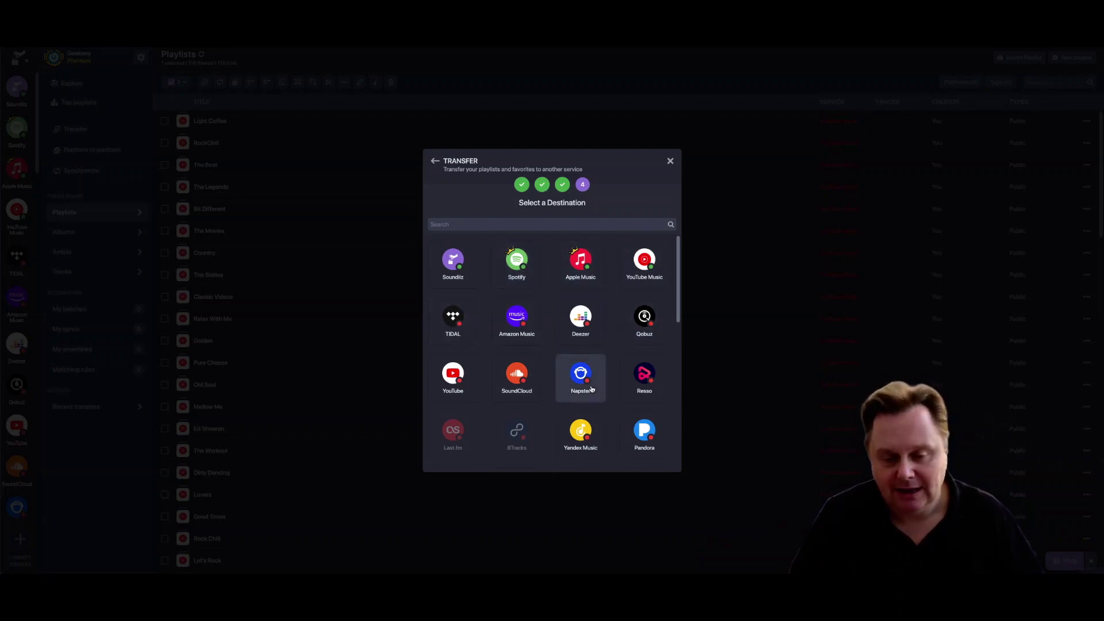
click(580, 266)
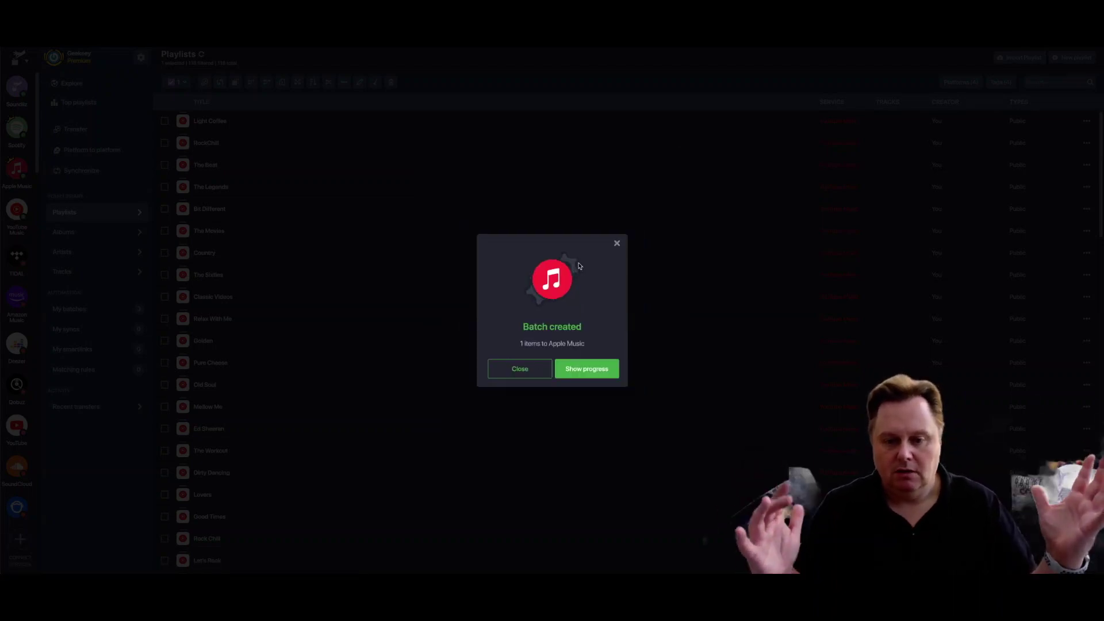
click(586, 373)
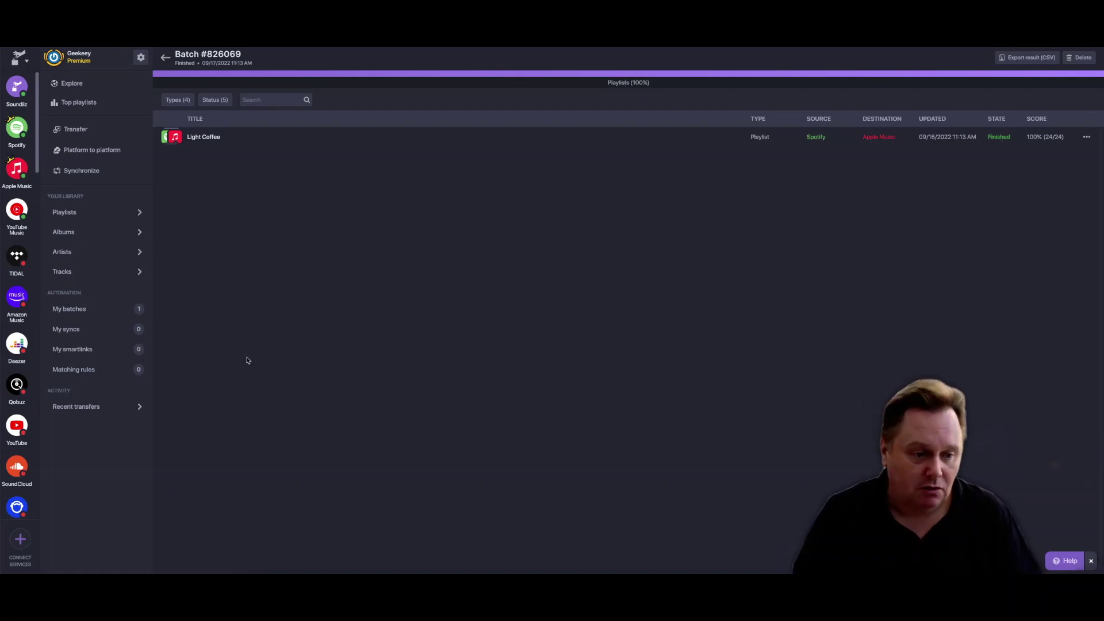
click(69, 310)
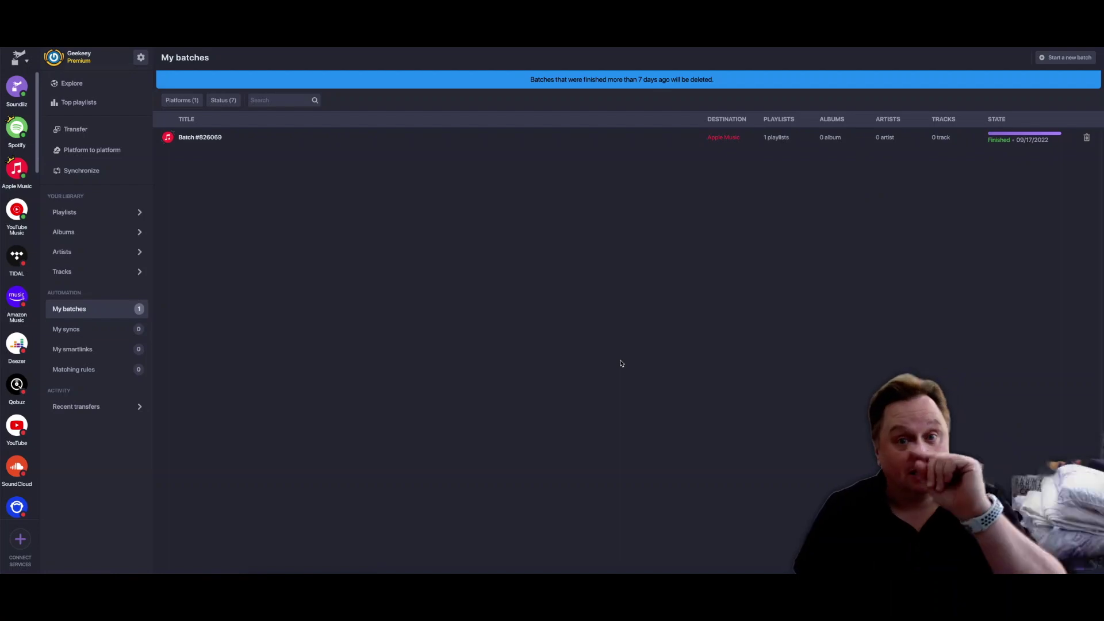
- Switch to the Music app, open the Light Coffee playlist and play it
click(610, 572)
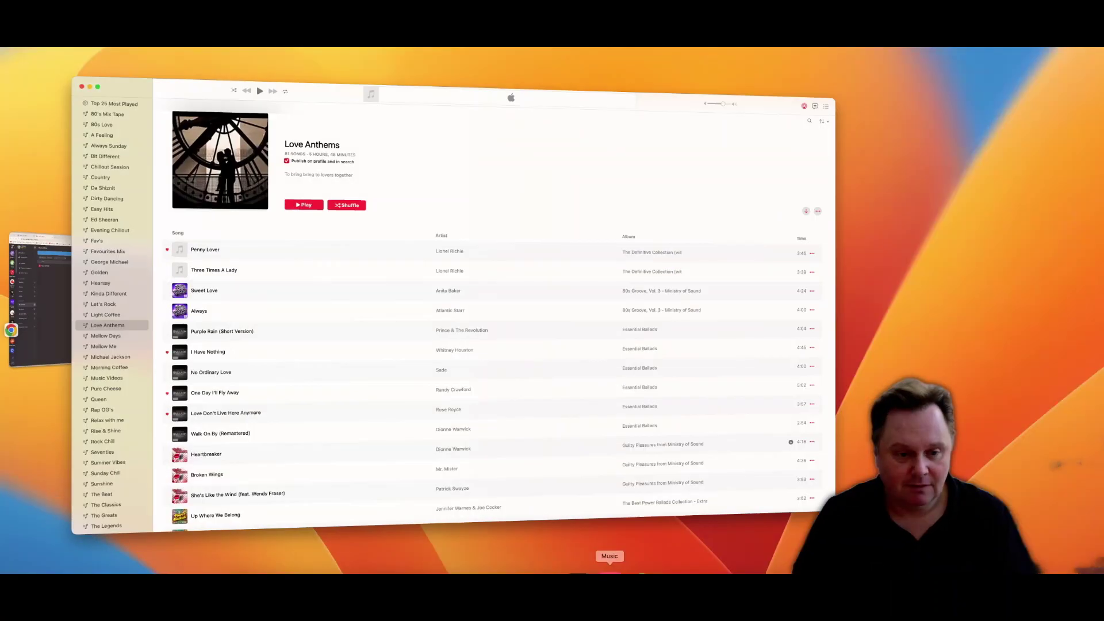
click(135, 317)
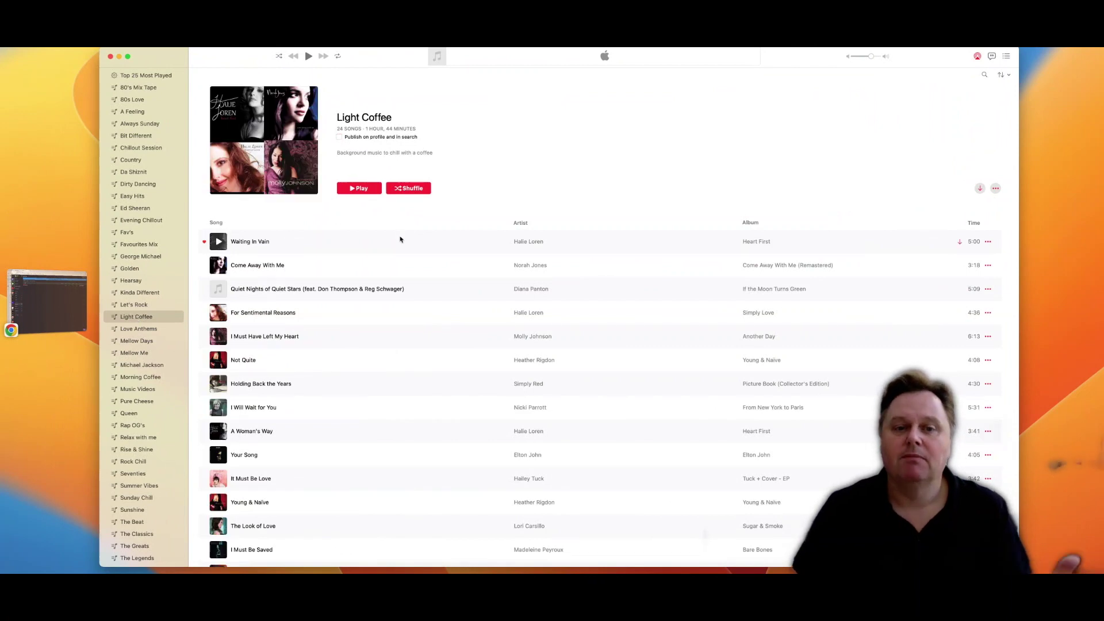
click(360, 190)
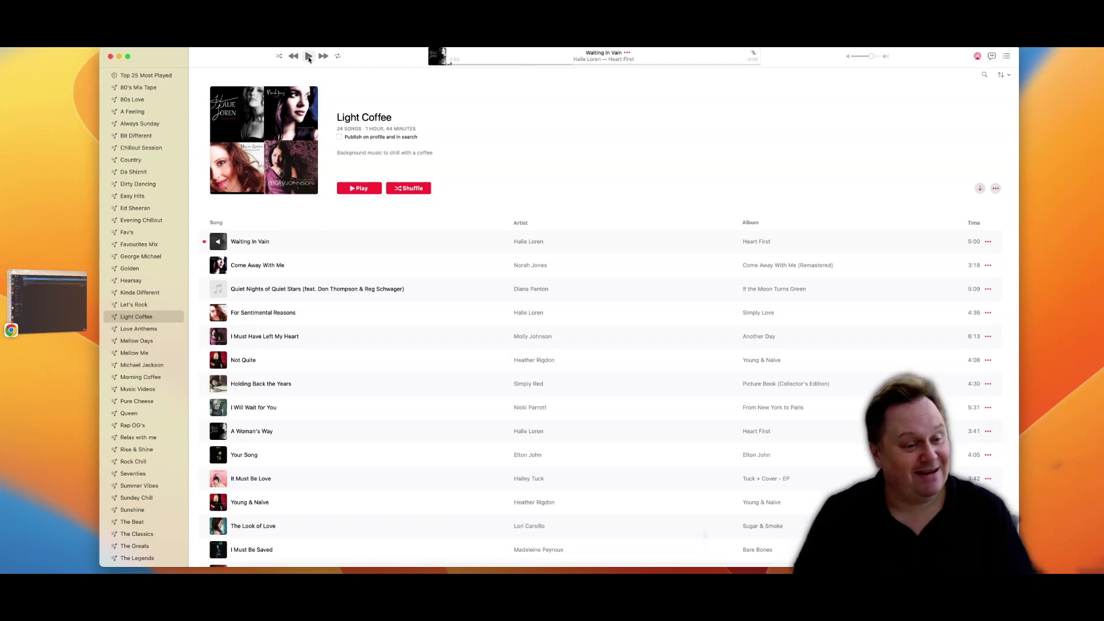
- Switch back to Soundiiz and start a synchronization using Spotify's Light Coffee playlist as the source
click(47, 311)
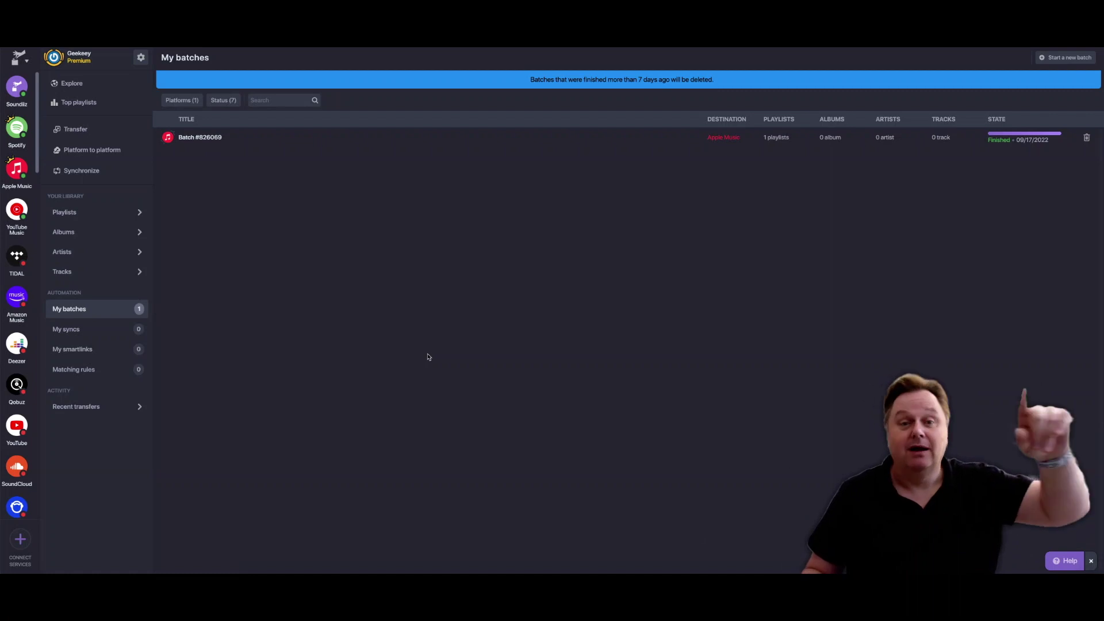
click(85, 174)
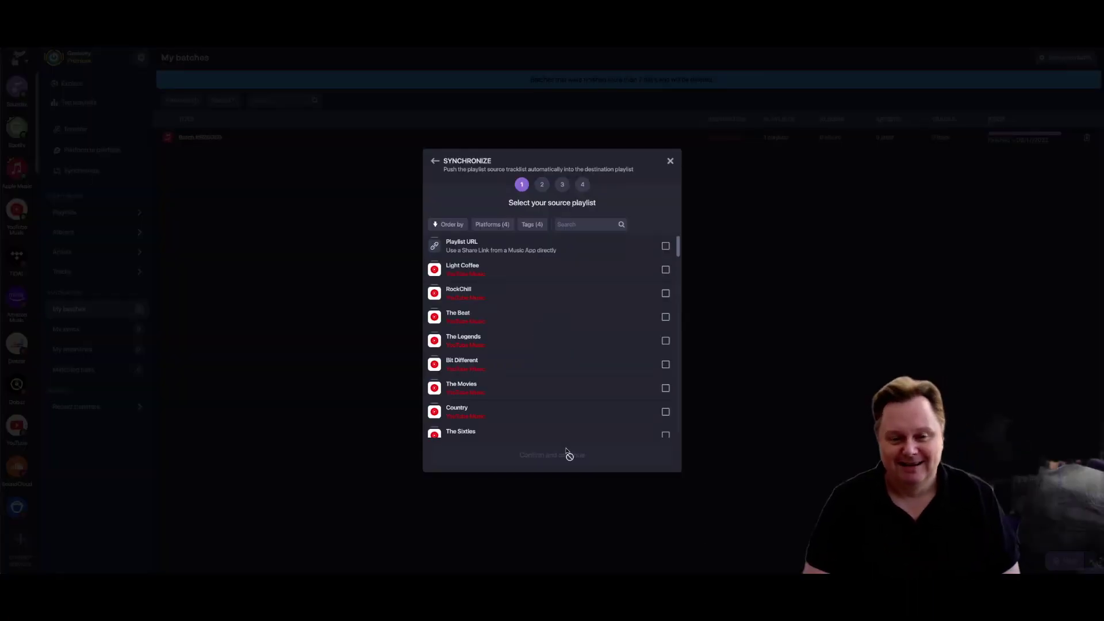
scroll(569, 325, down, 10)
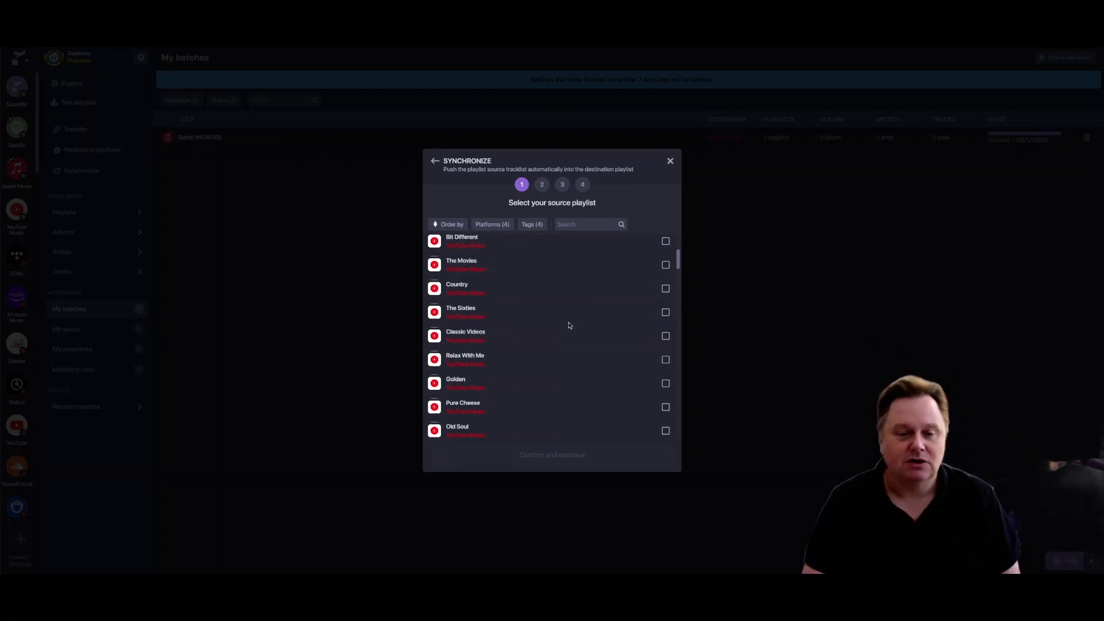
scroll(569, 325, down, 10)
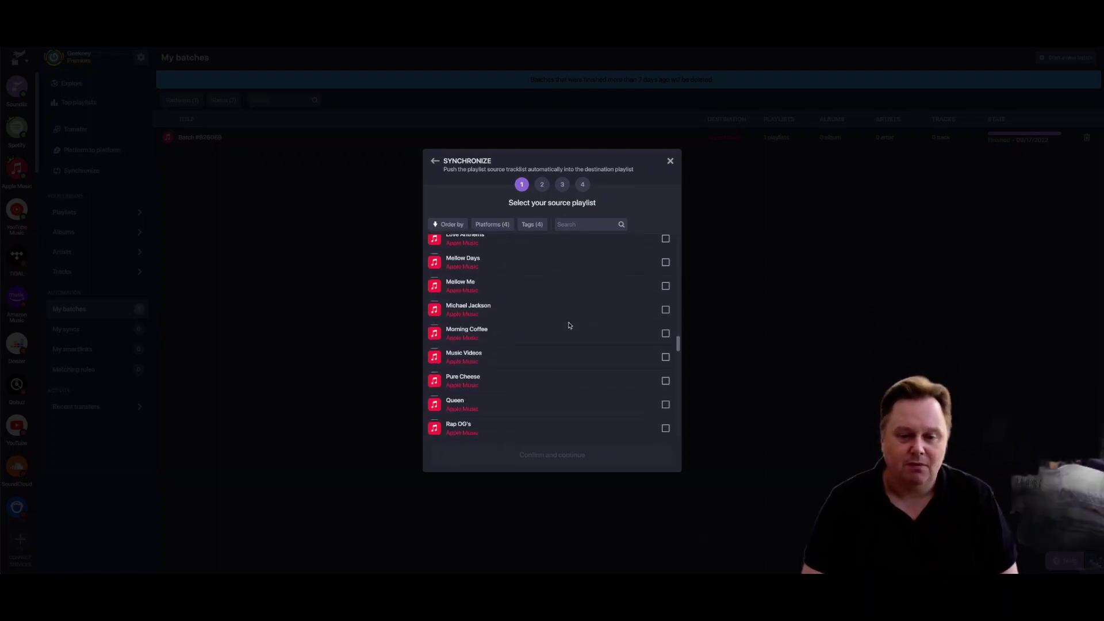
scroll(569, 326, up, 5)
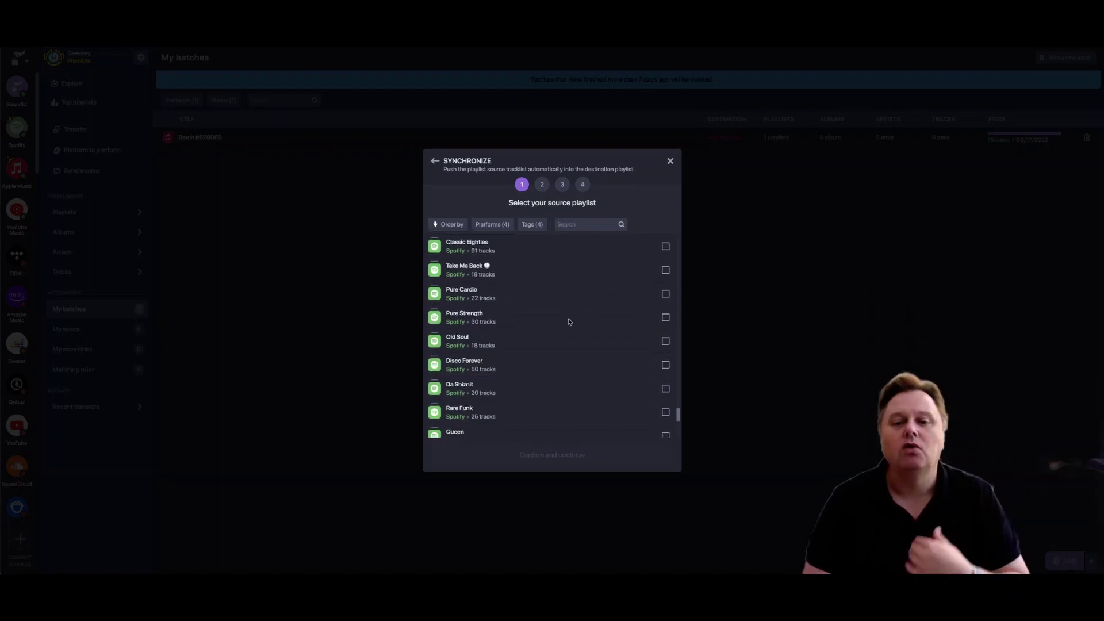
scroll(569, 322, up, 15)
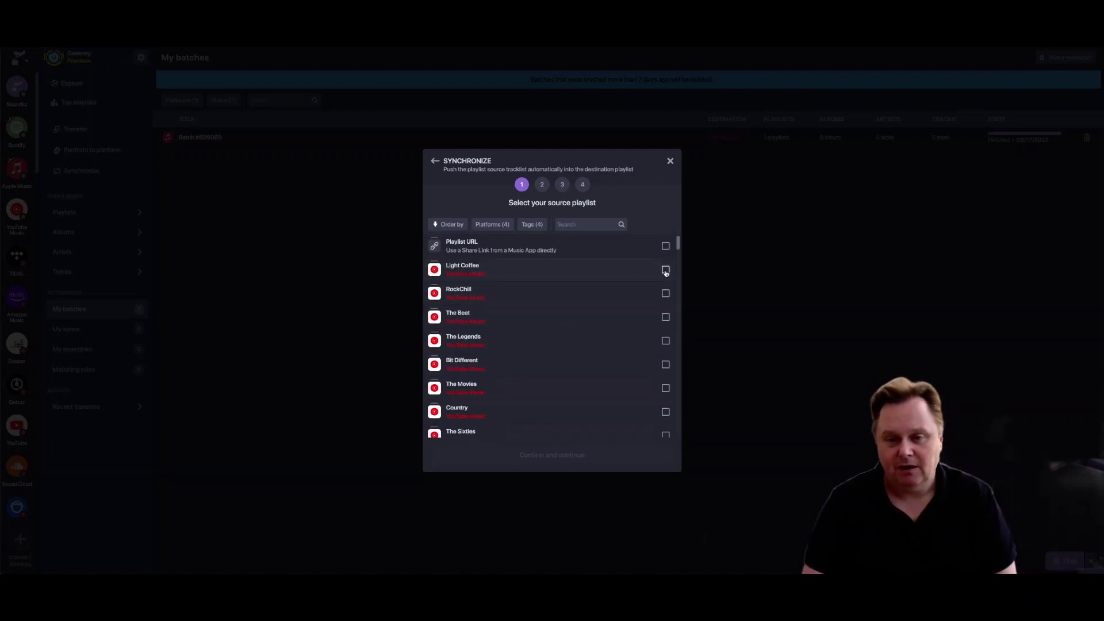
scroll(606, 424, down, 10)
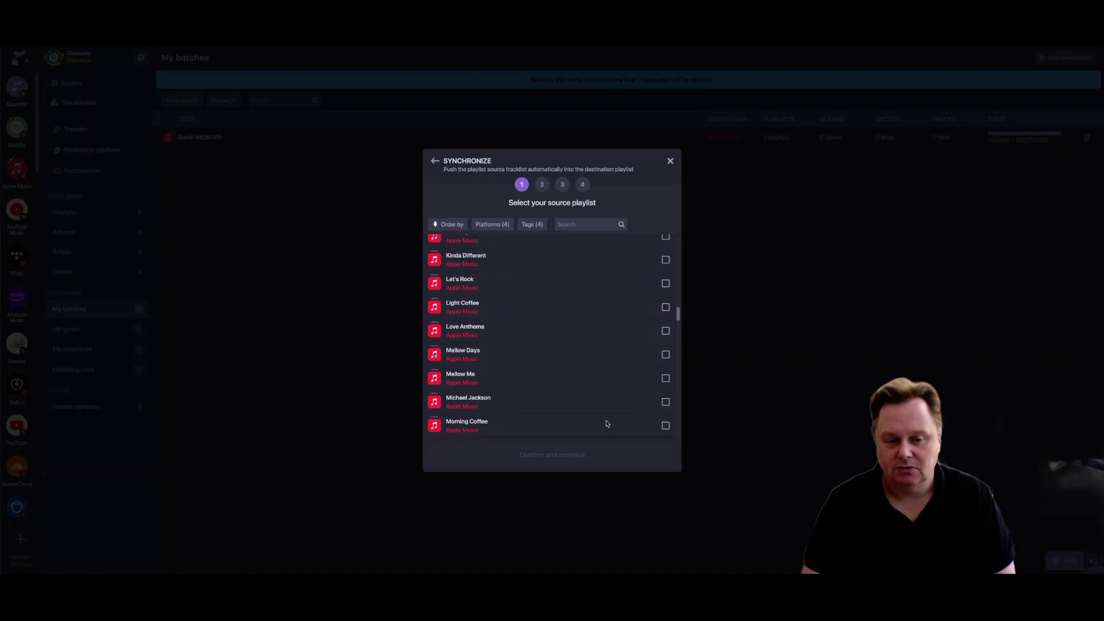
scroll(606, 424, down, 8)
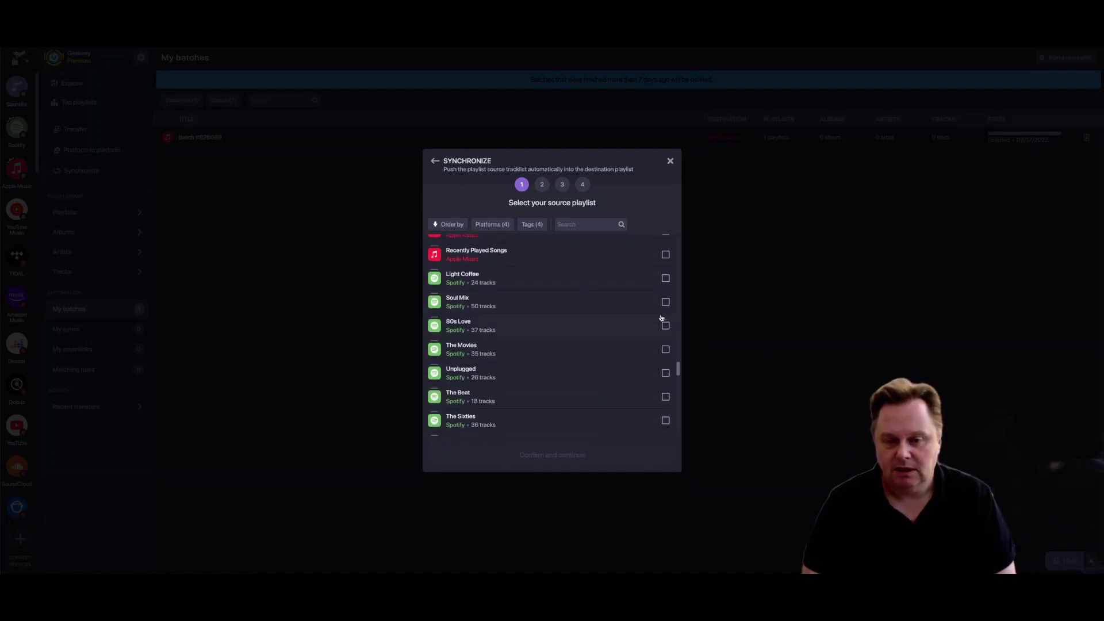
click(666, 280)
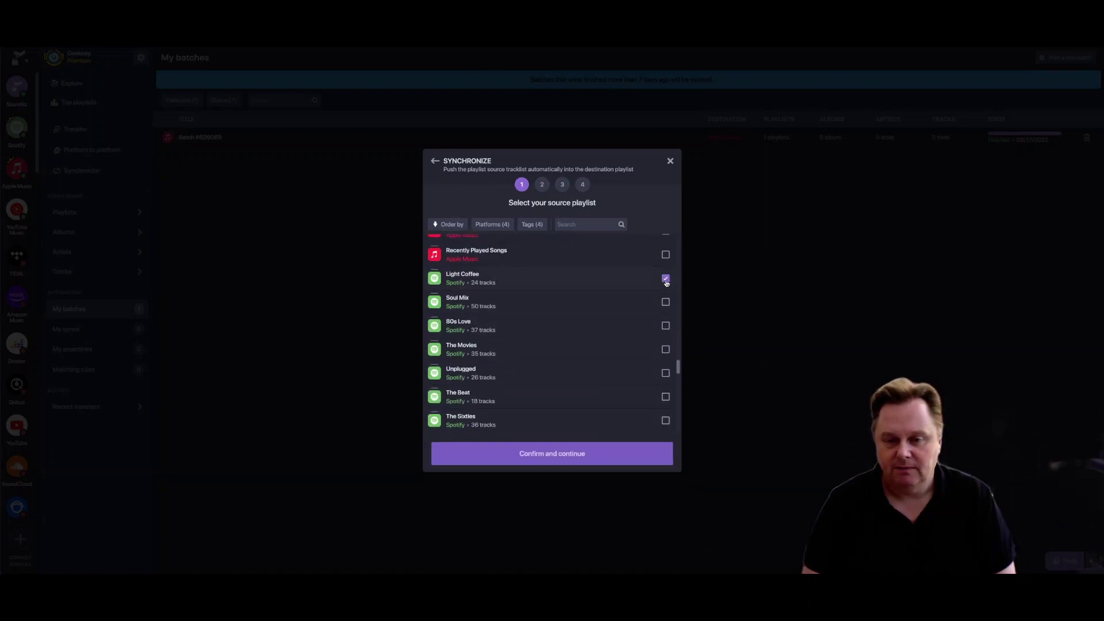
click(554, 456)
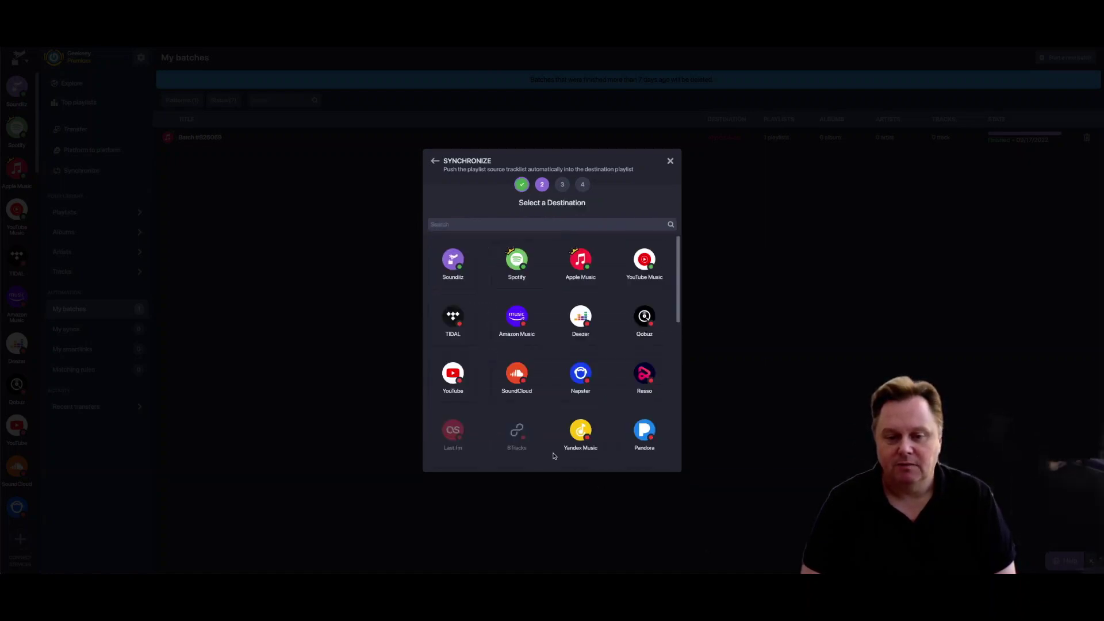
- Set Apple Music's existing Light Coffee playlist as the synchronization destination and continue to the schedule
click(580, 262)
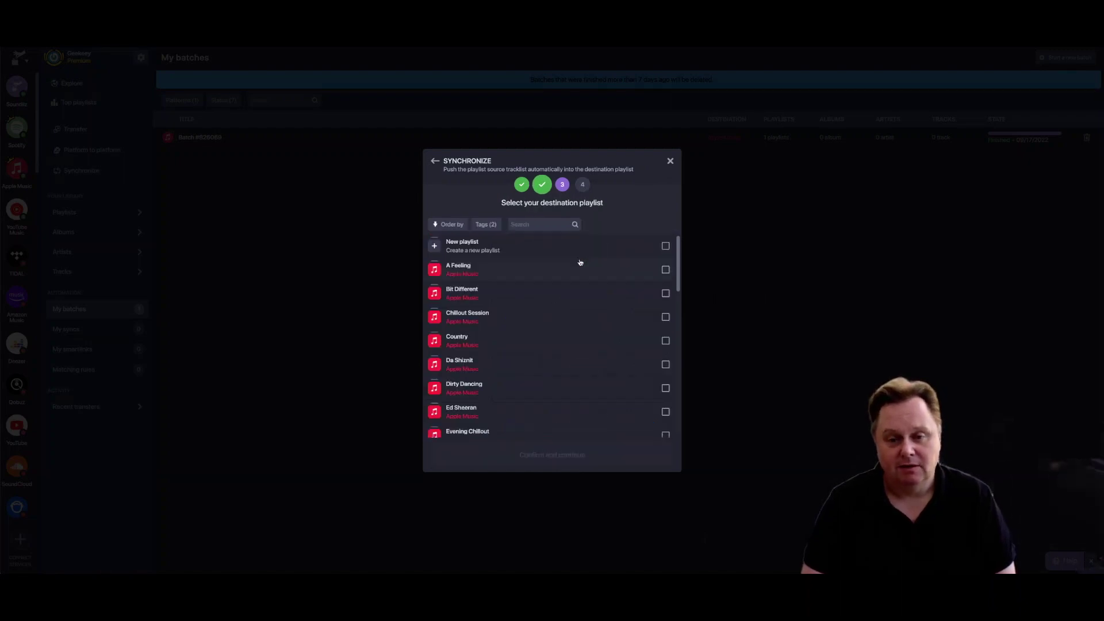
scroll(560, 358, down, 6)
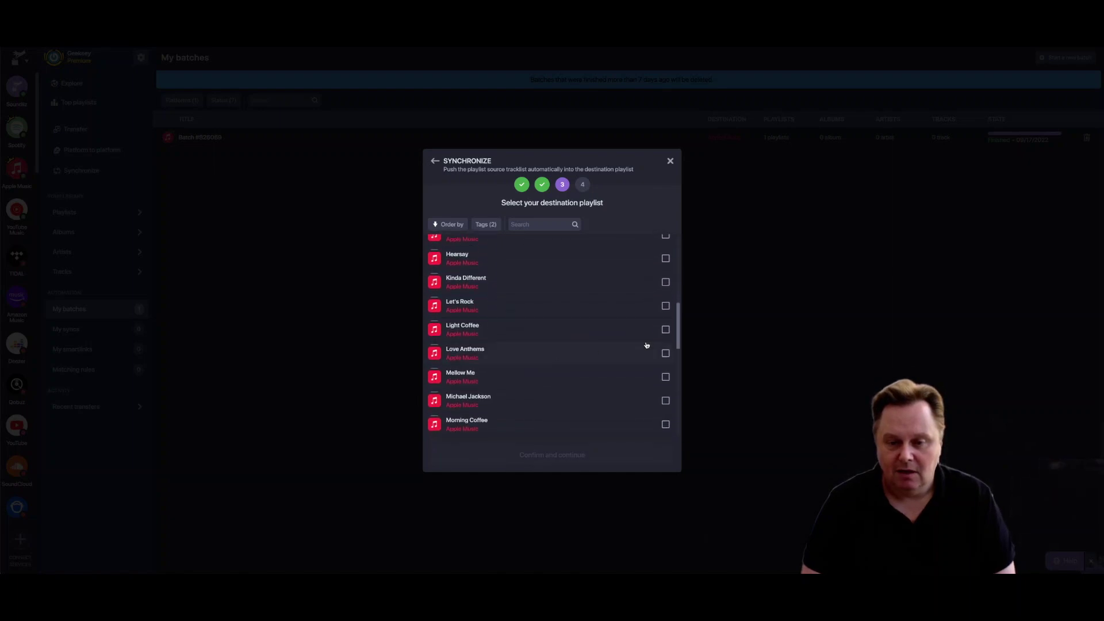
click(665, 330)
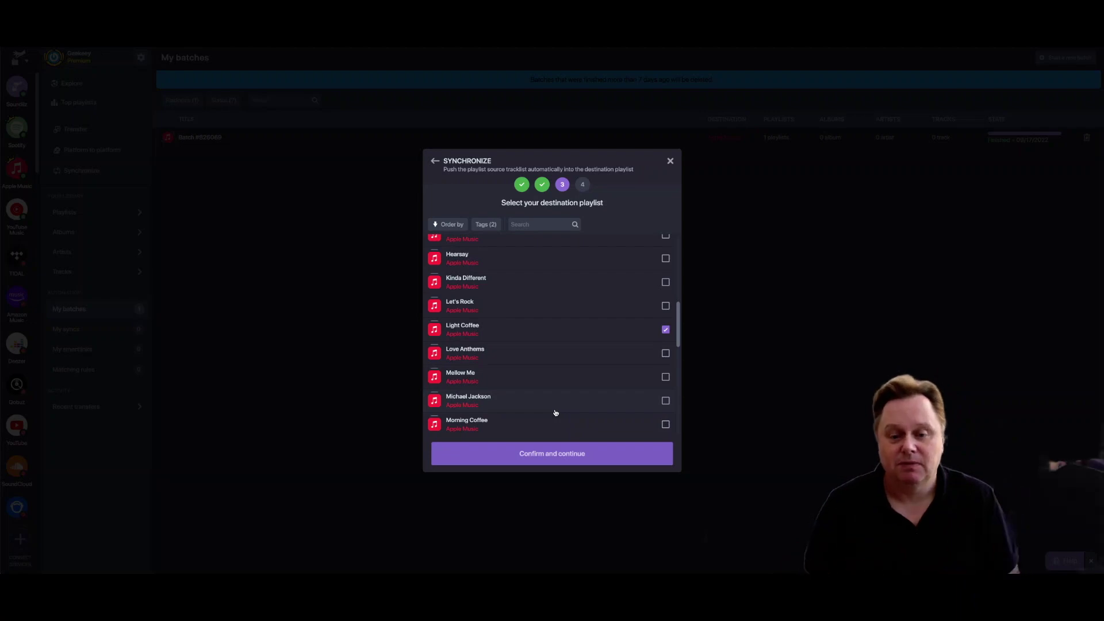
click(548, 455)
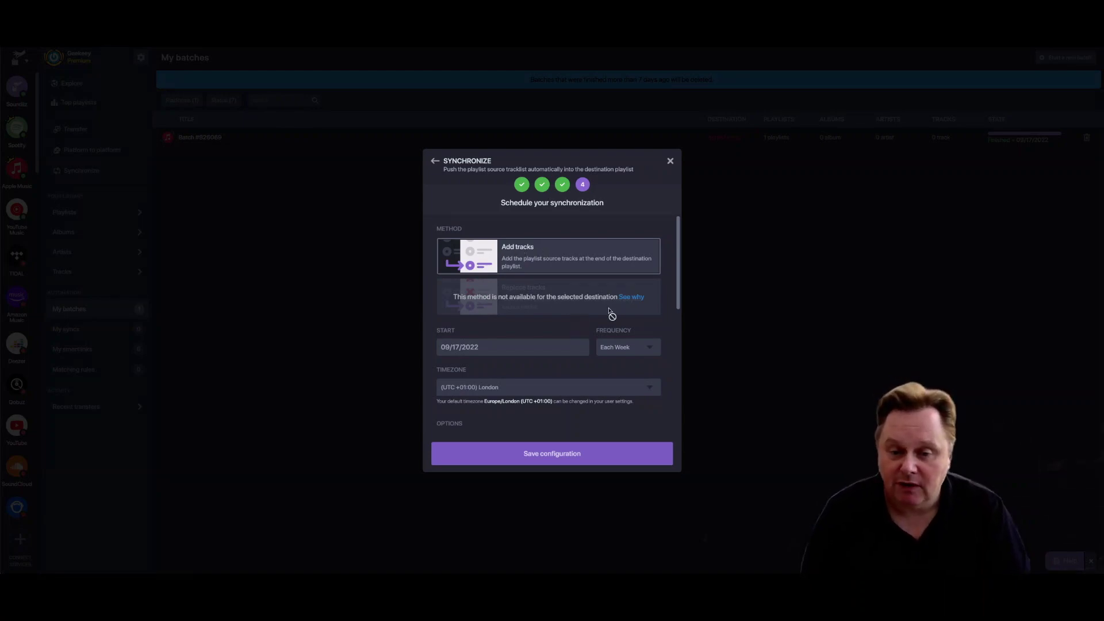
- Review the synchronization schedule's method, time zone and frequency choices, and close the setup without saving the configuration
click(630, 299)
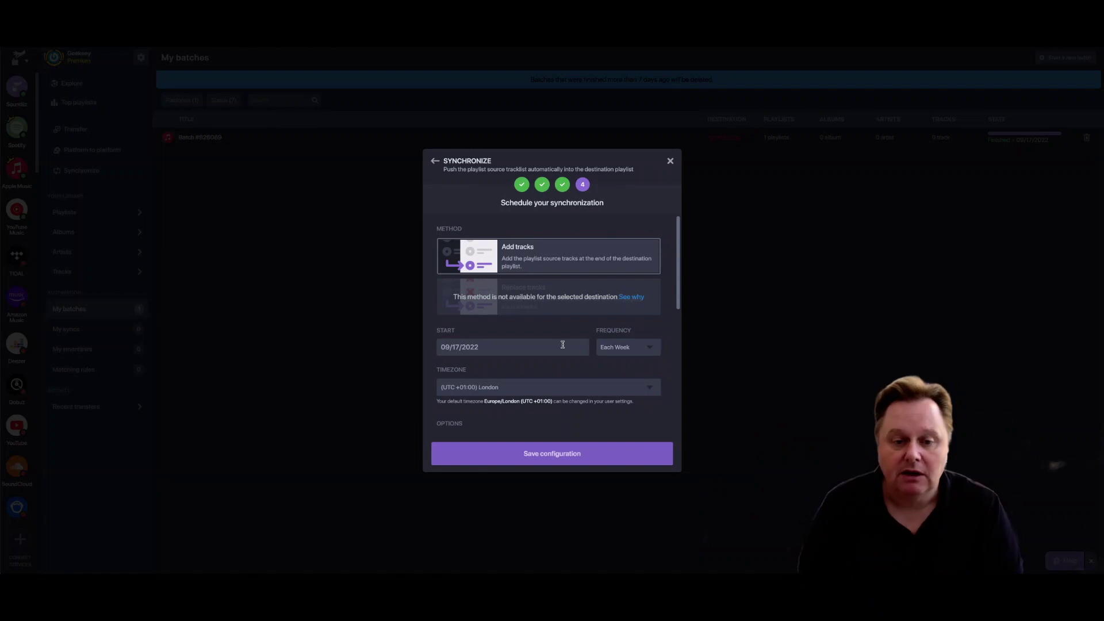
click(493, 388)
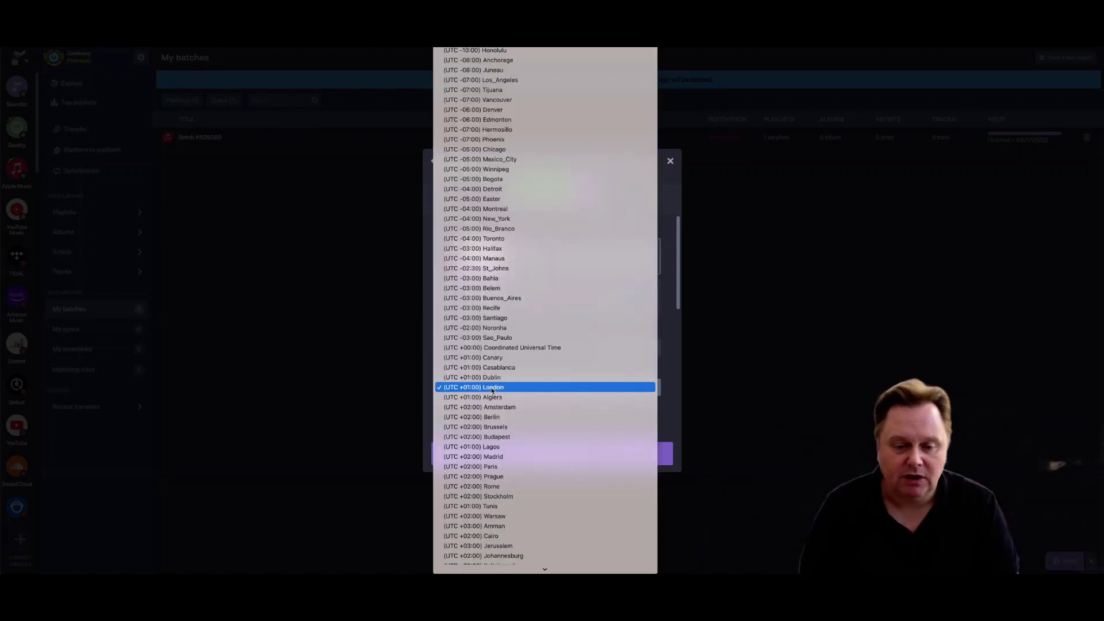
click(493, 388)
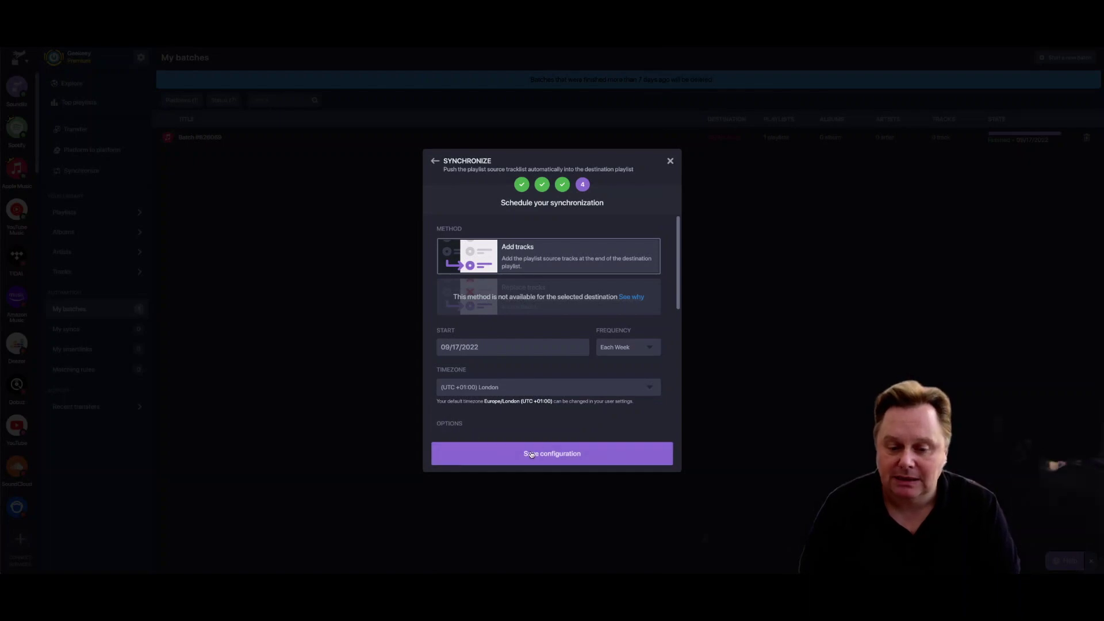
click(616, 348)
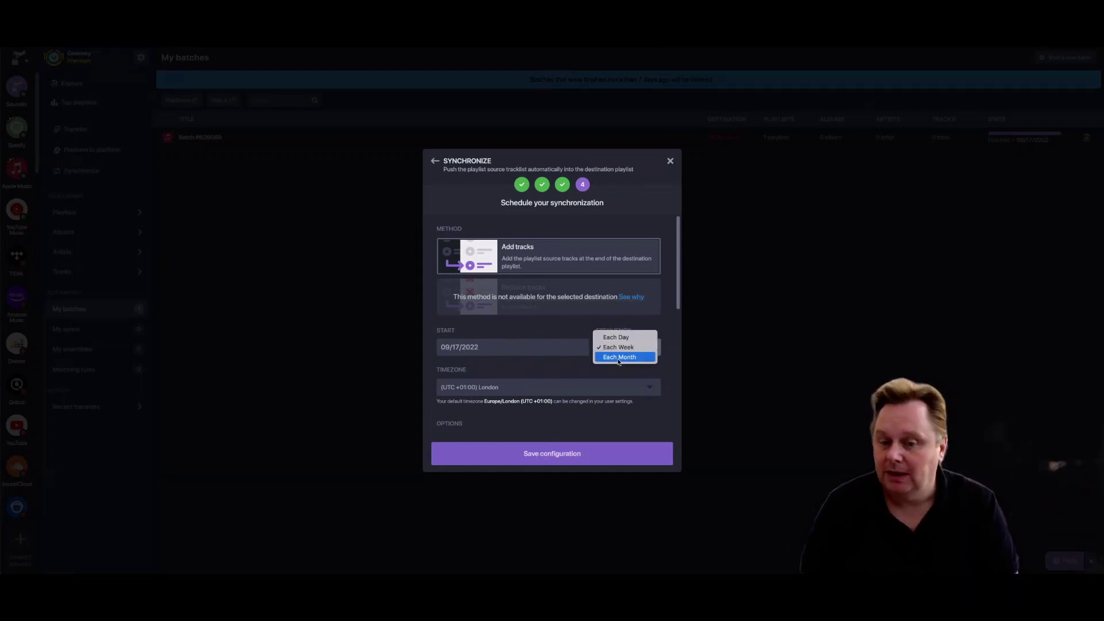
click(567, 421)
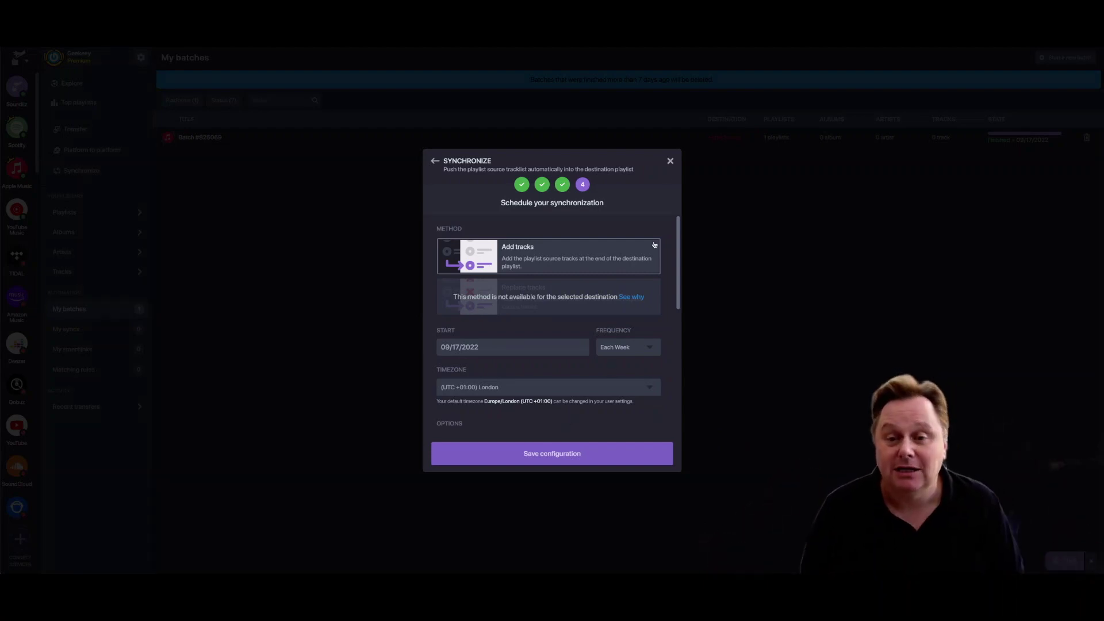
click(669, 162)
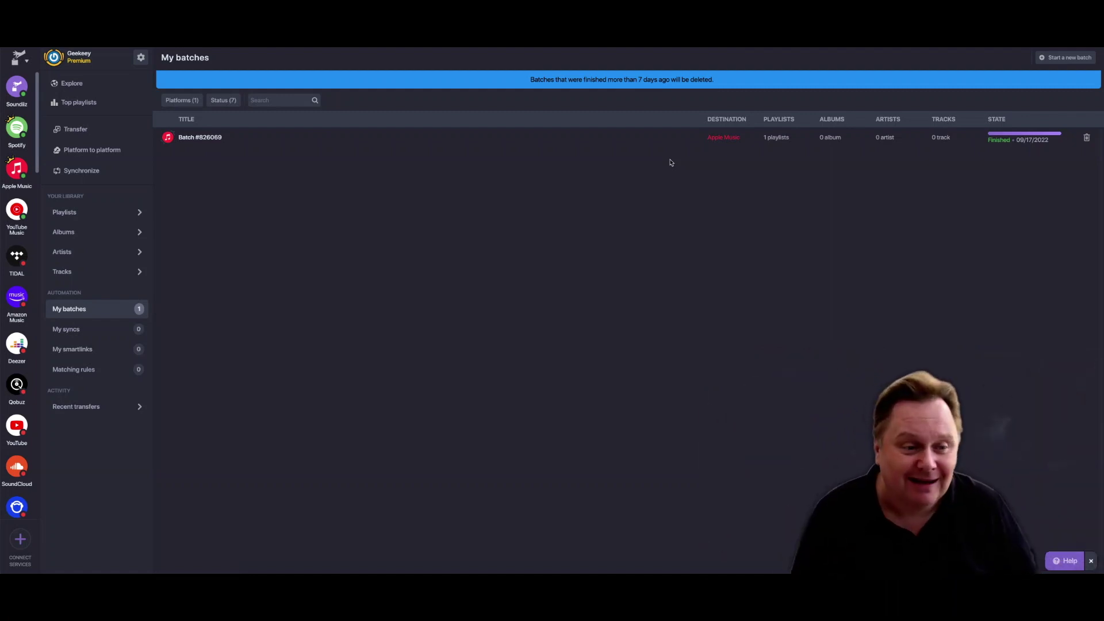
- View the source services offered for a platform-to-platform library transfer, and close the setup without choosing one
click(98, 151)
click(530, 293)
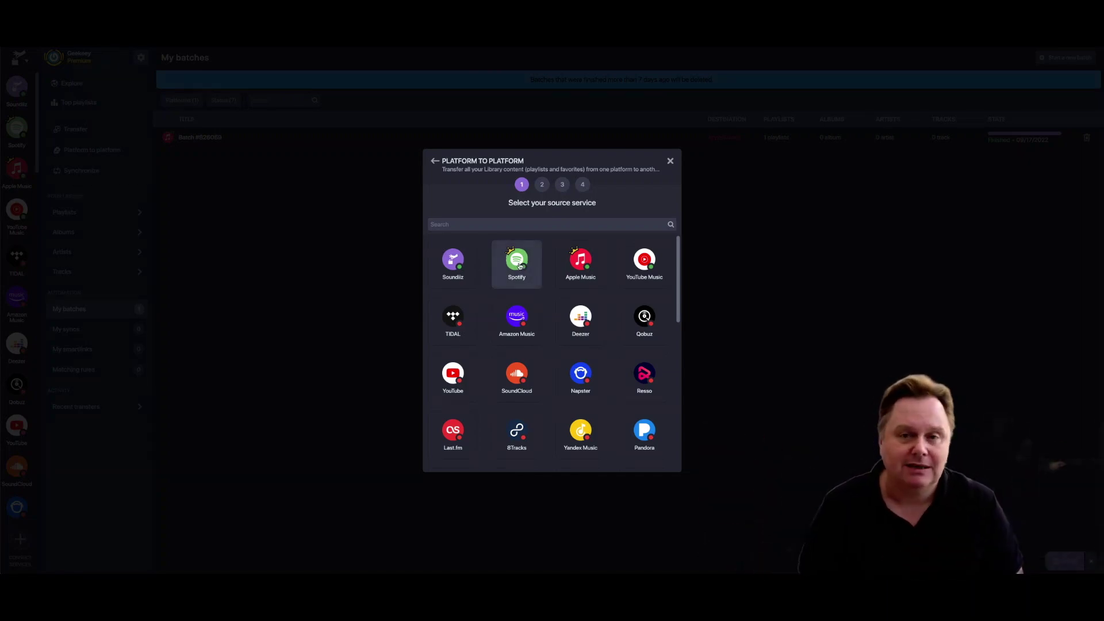
click(671, 162)
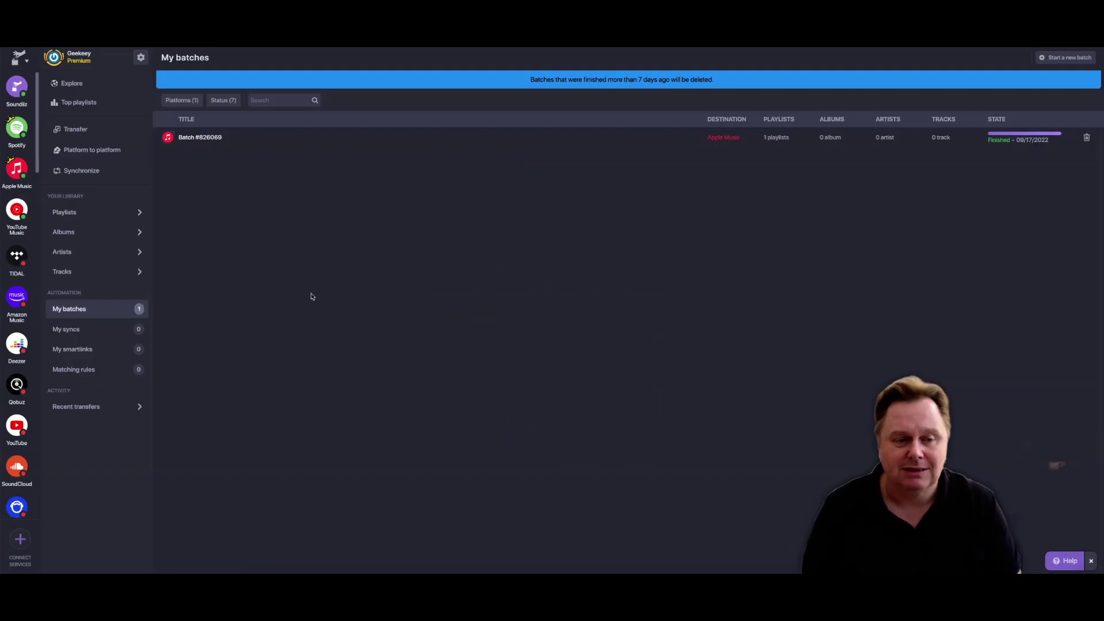